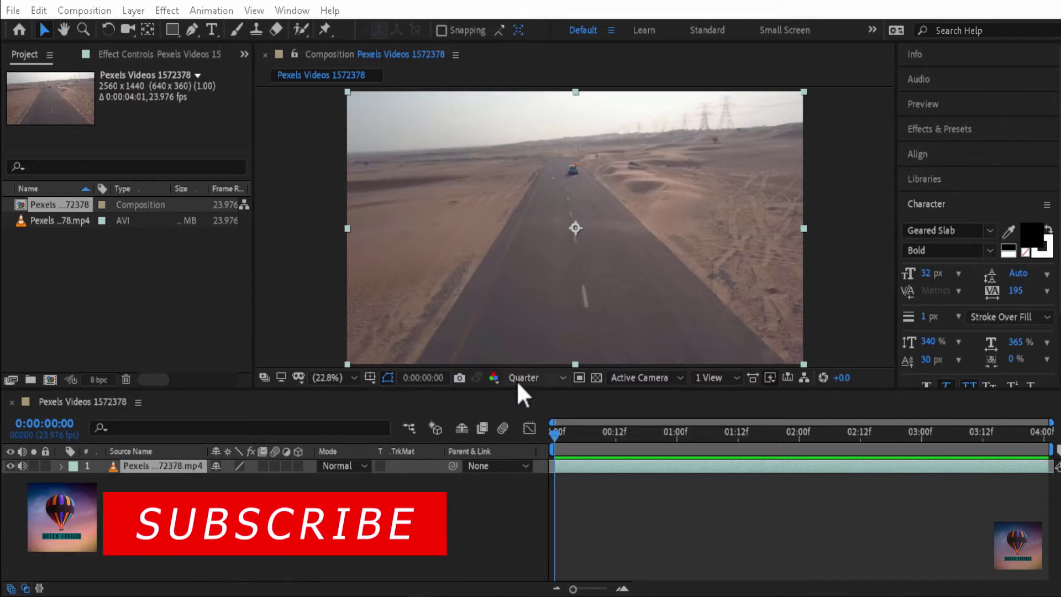
Play the desert road clip from a later frame, then collapse the Character panel.
{"action": "left_click", "coordinate": [581, 430]}
{"action": "key", "text": "space"}
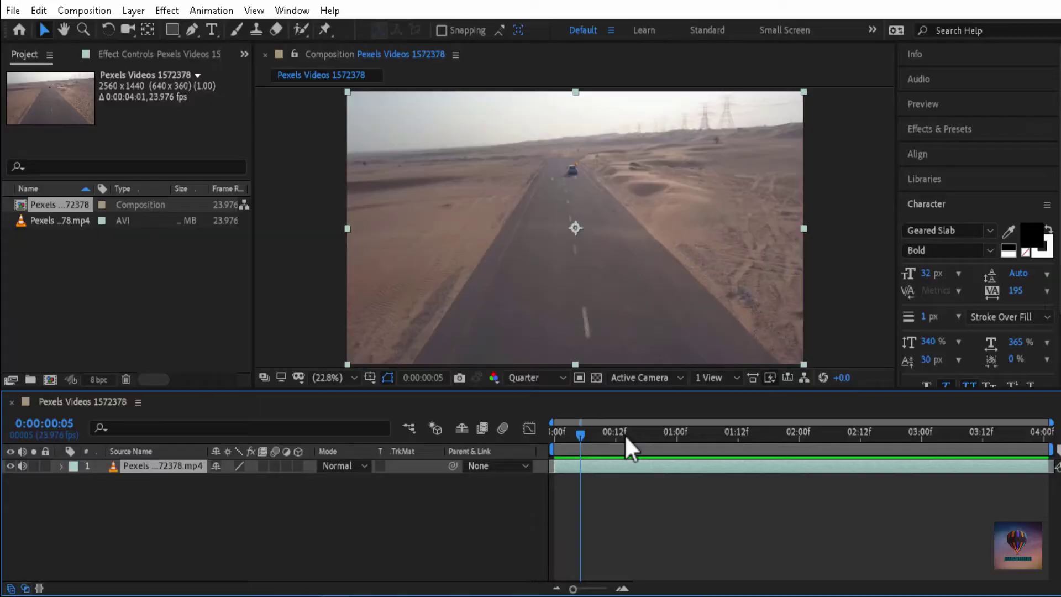
{"action": "left_click", "coordinate": [934, 205]}
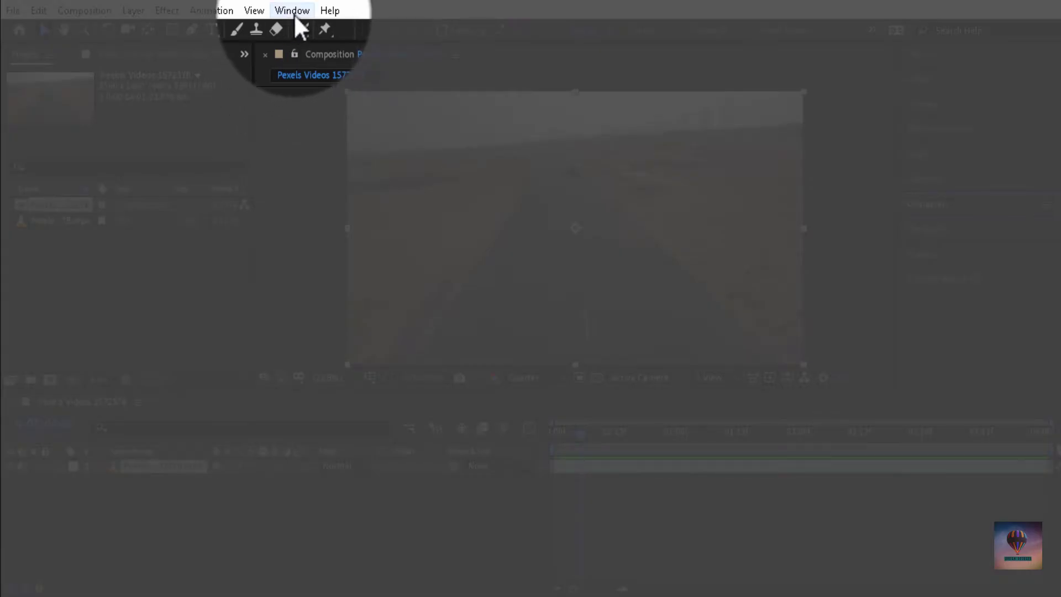
Rewind the footage to frame 1, expand the Tracker panel and select the road layer.
{"action": "left_click", "coordinate": [292, 13]}
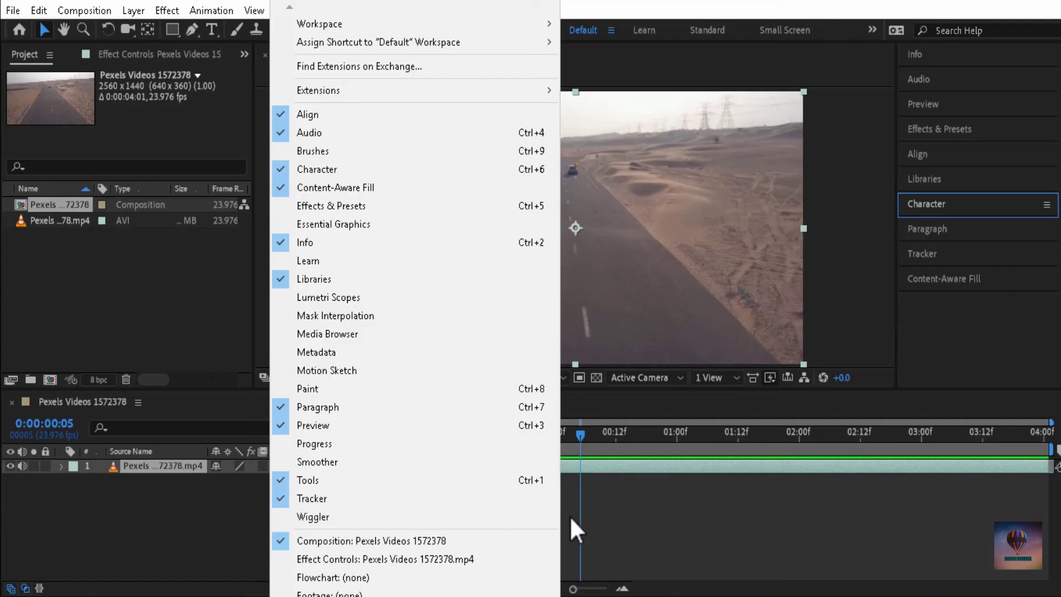
{"action": "left_click", "coordinate": [603, 523]}
{"action": "left_click_drag", "start_coordinate": [582, 433], "coordinate": [561, 436]}
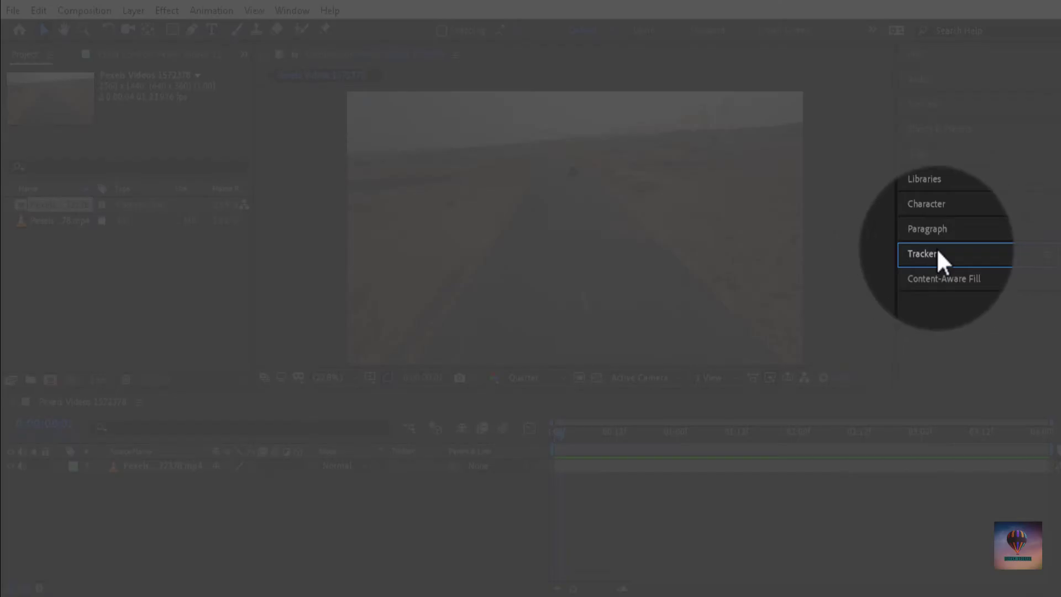
{"action": "left_click", "coordinate": [938, 251]}
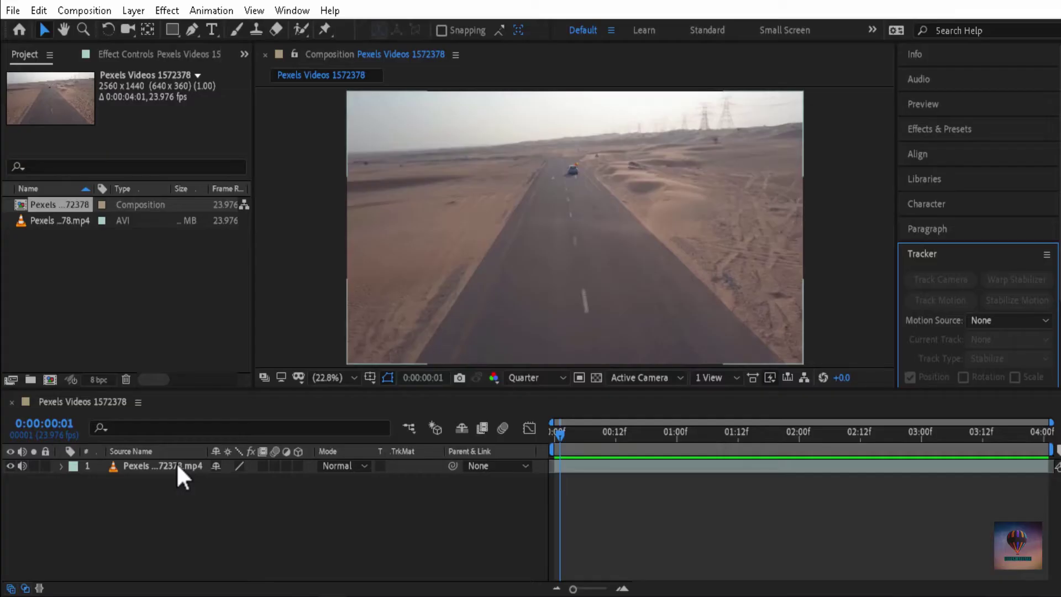
{"action": "left_click", "coordinate": [177, 464]}
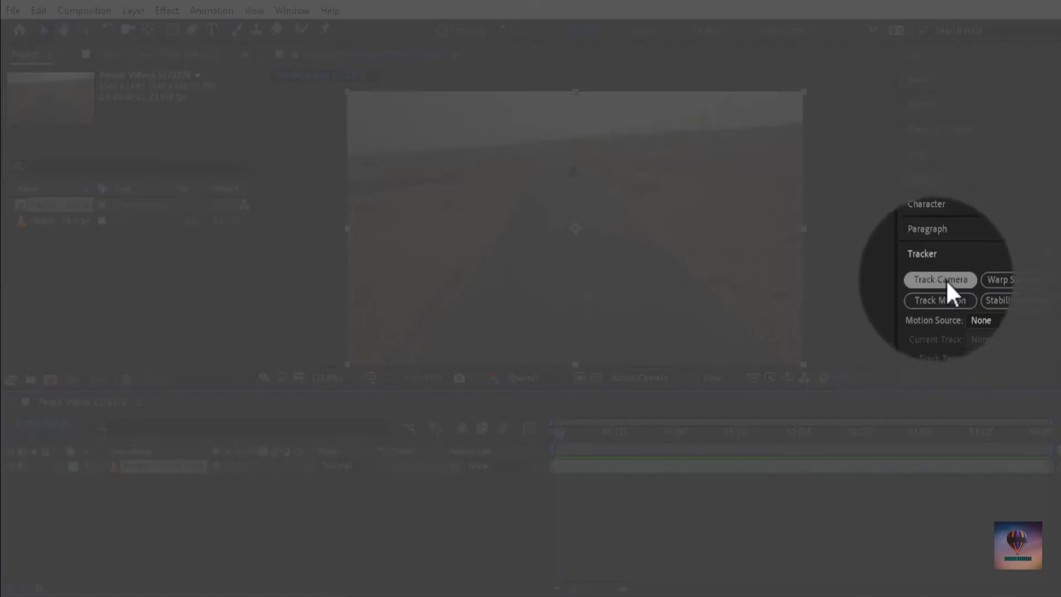
Run Track Camera on the Pexels road clip to analyse and solve its camera motion.
{"action": "left_click", "coordinate": [946, 280]}
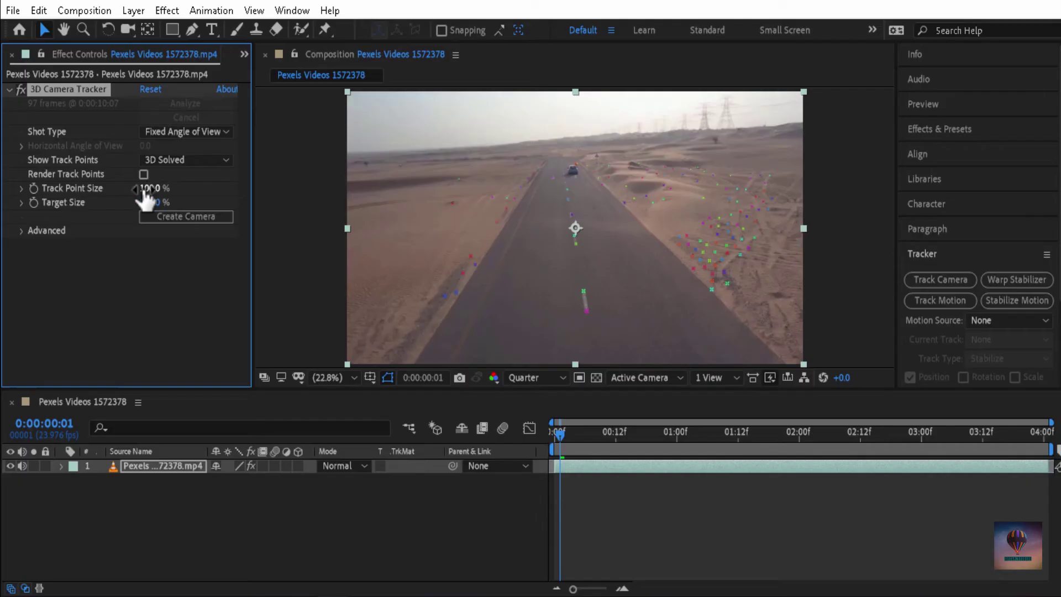
Set the 3D Camera Tracker's Track Point Size to 188% and Target Size to 87%.
{"action": "left_click_drag", "start_coordinate": [147, 195], "coordinate": [176, 195]}
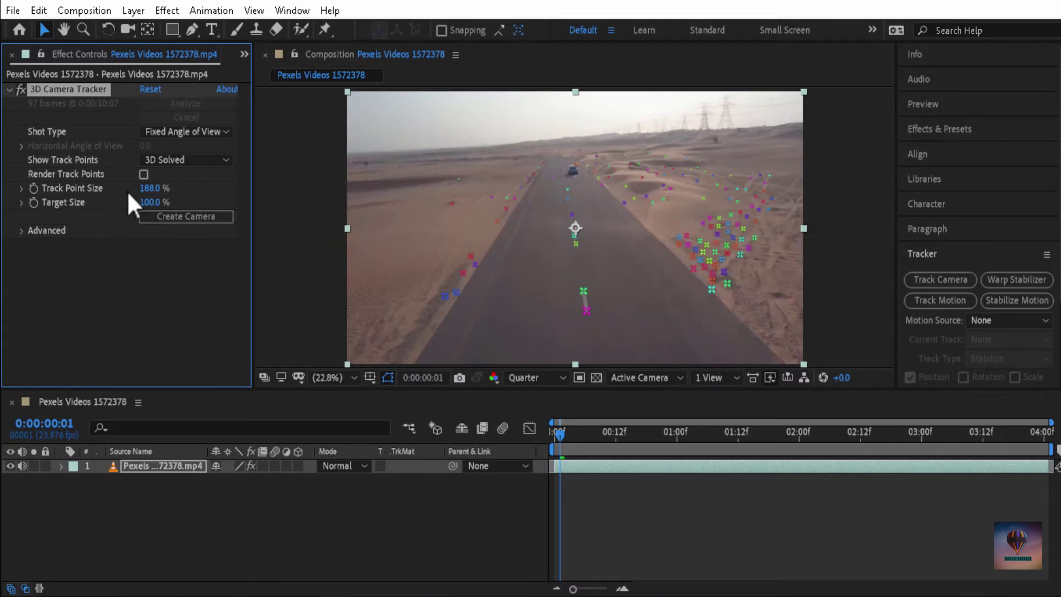
{"action": "mouse_move", "coordinate": [149, 203]}
{"action": "left_mouse_down"}
{"action": "mouse_move", "coordinate": [132, 202]}
{"action": "mouse_move", "coordinate": [155, 202]}
{"action": "left_mouse_up"}
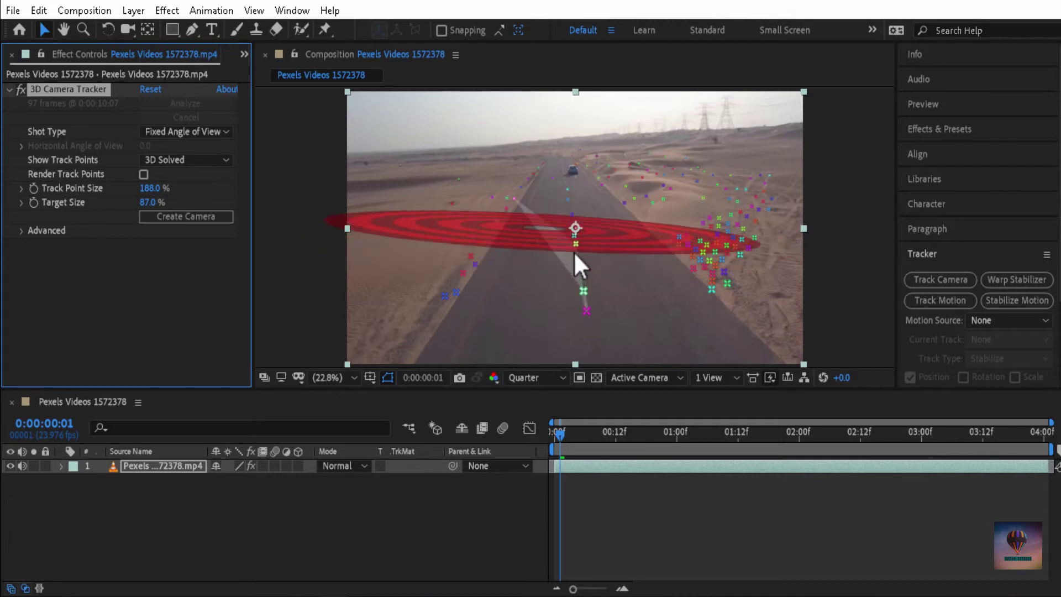
Create a Text layer and 3D Tracker Camera from the selected road track points.
{"action": "right_click", "coordinate": [575, 223]}
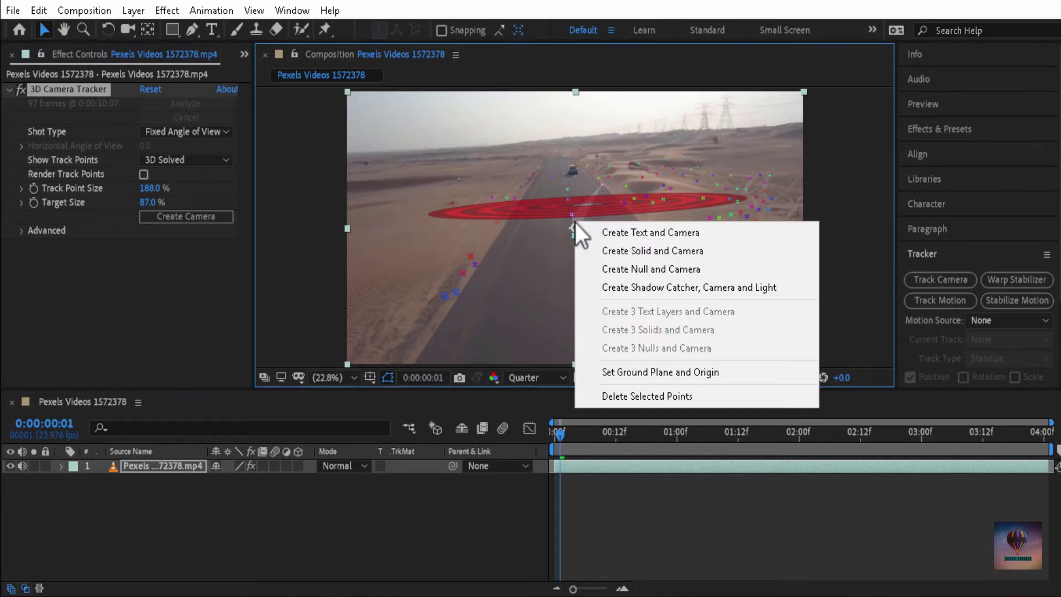
{"action": "left_click", "coordinate": [676, 238]}
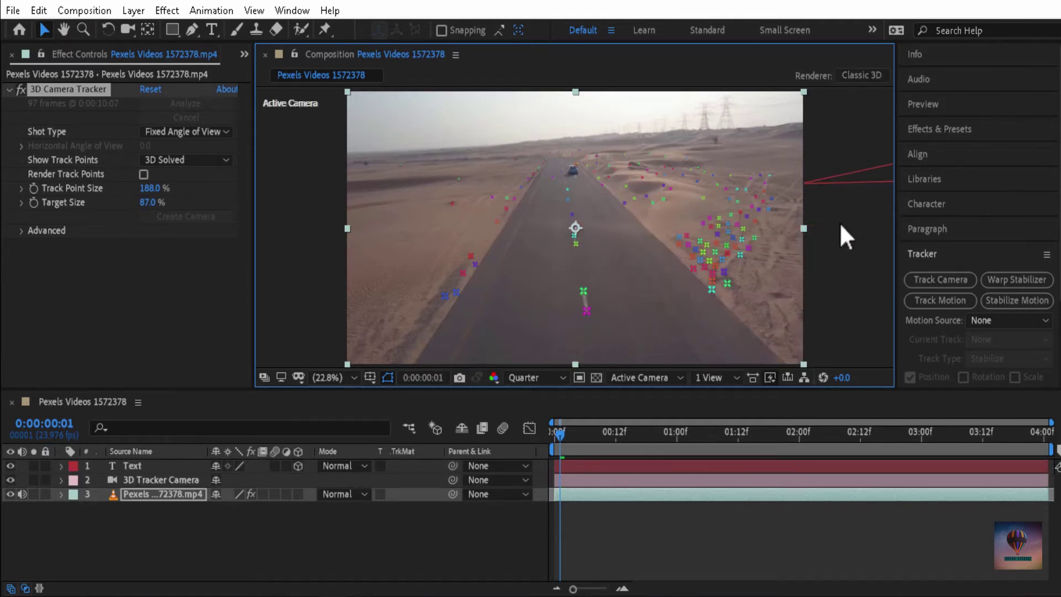
Zoom the view out to 1.5% and drag the 3D text onto the road, farther away.
{"action": "left_click", "coordinate": [346, 378]}
{"action": "left_click", "coordinate": [357, 123]}
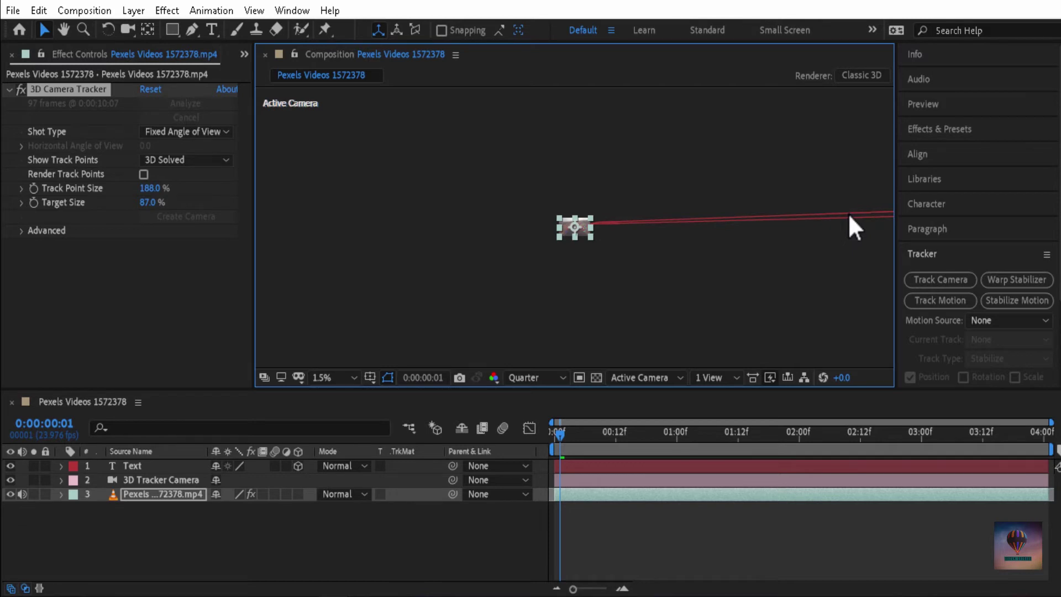
{"action": "key", "text": "period"}
{"action": "left_click", "coordinate": [332, 378]}
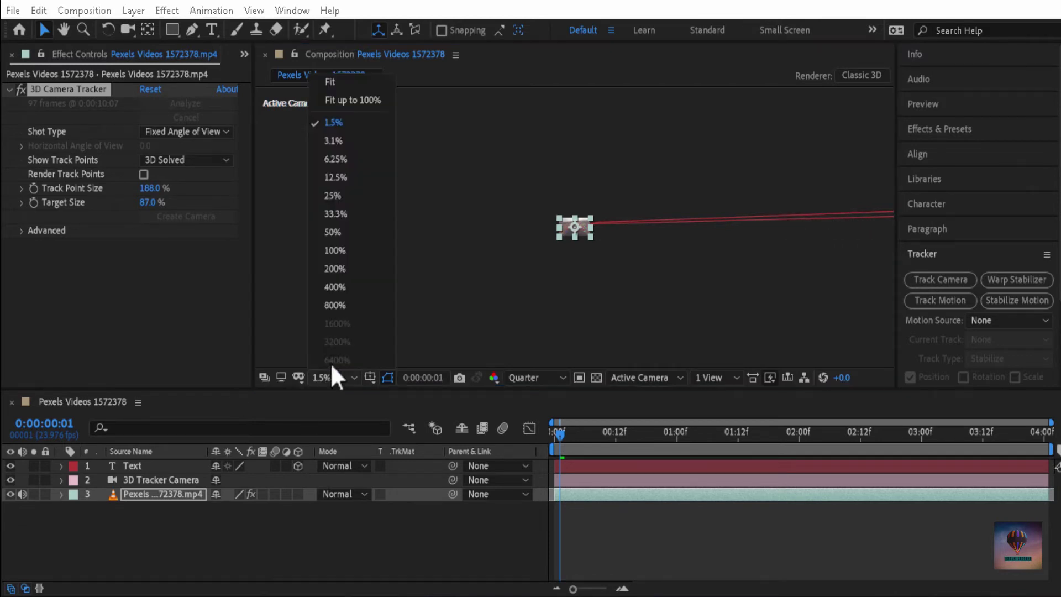
{"action": "left_click", "coordinate": [343, 122]}
{"action": "left_click_drag", "start_coordinate": [857, 217], "coordinate": [601, 264]}
{"action": "scroll", "coordinate": [649, 225], "scroll_direction": "up", "scroll_amount": 8}
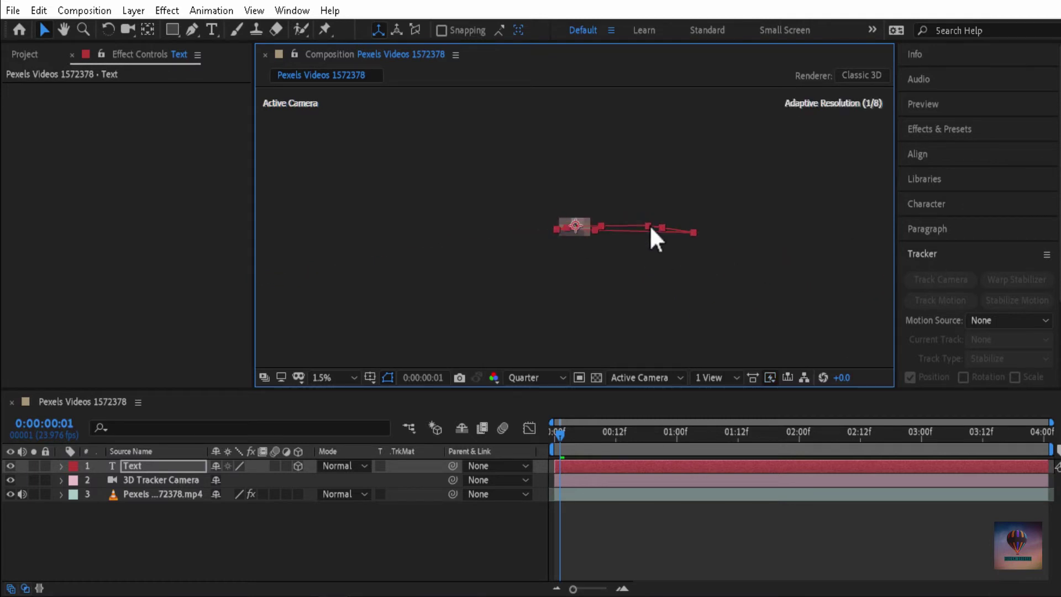
{"action": "left_click_drag", "start_coordinate": [674, 227], "coordinate": [687, 287]}
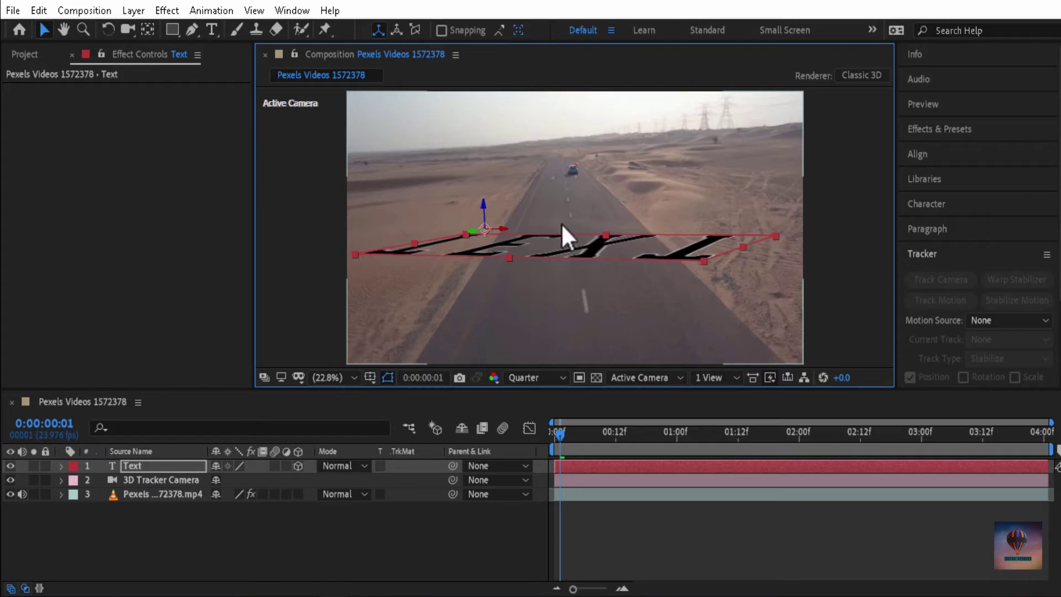
Retype the 3D text as 'dream' and shift it across the road centre.
{"action": "left_click", "coordinate": [212, 28]}
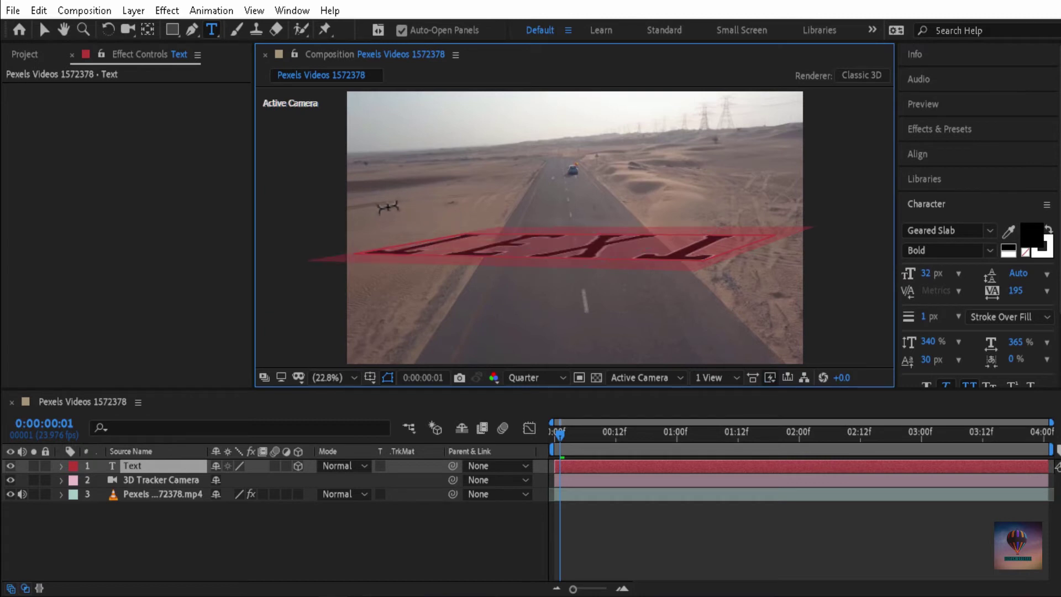
{"action": "type", "text": "dr"}
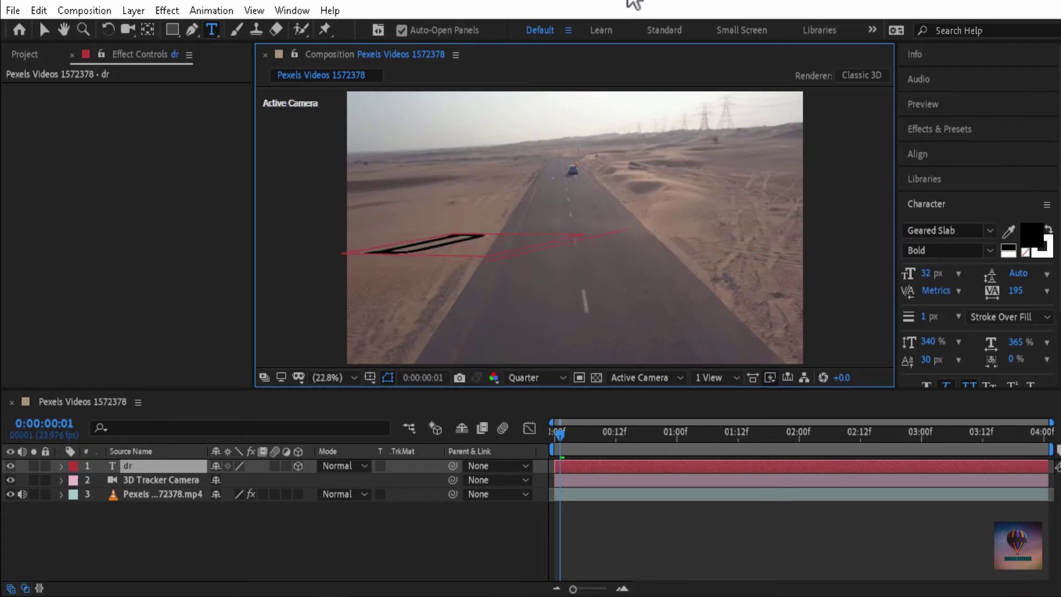
{"action": "type", "text": "eam"}
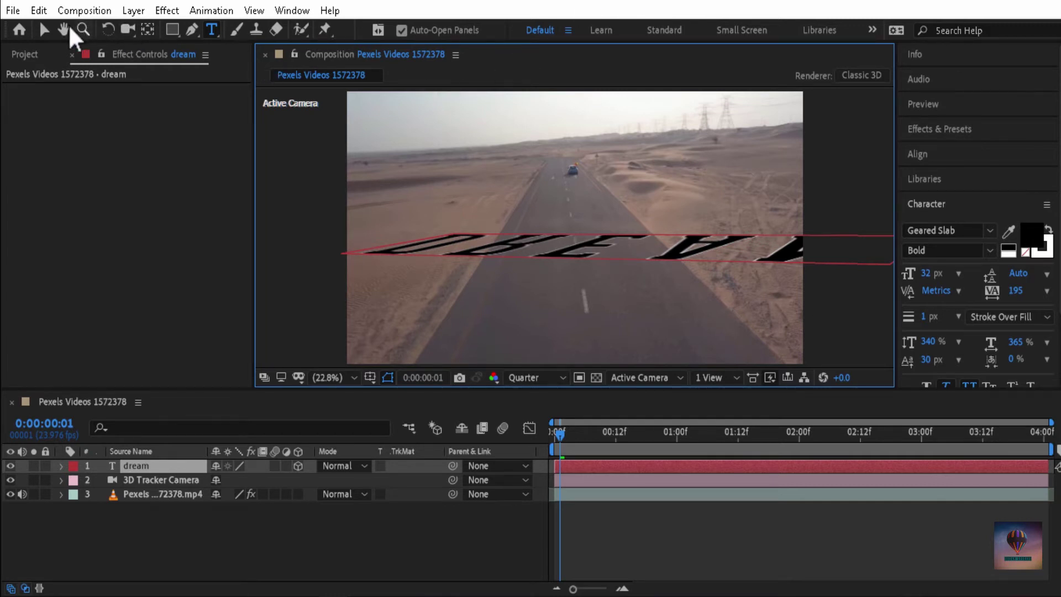
{"action": "left_click", "coordinate": [43, 29]}
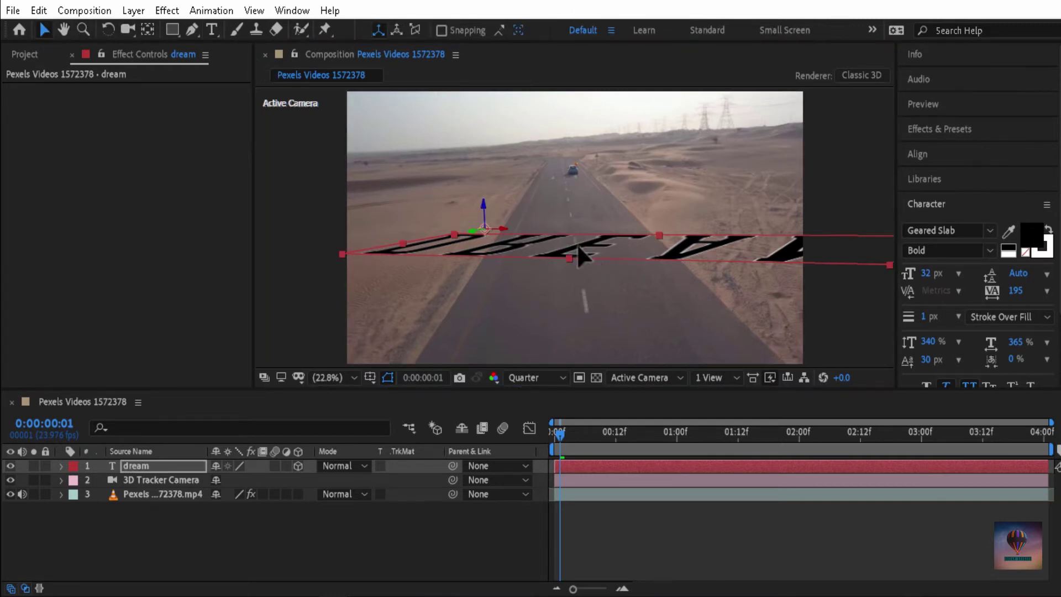
{"action": "left_click_drag", "start_coordinate": [578, 247], "coordinate": [513, 253]}
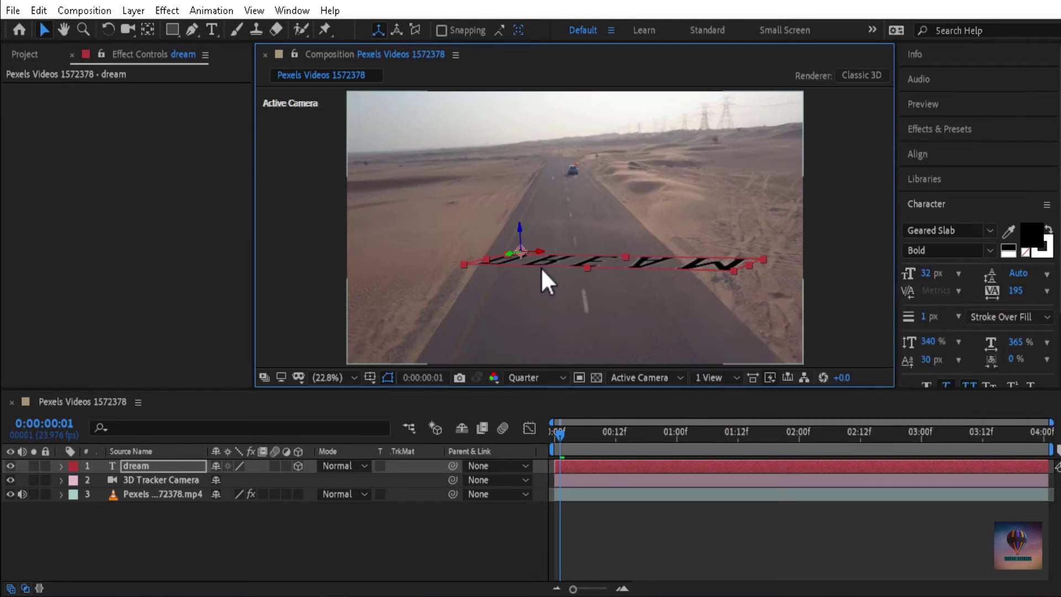
Rotate the DREAM text so it stands upright facing the camera.
{"action": "key", "text": "w"}
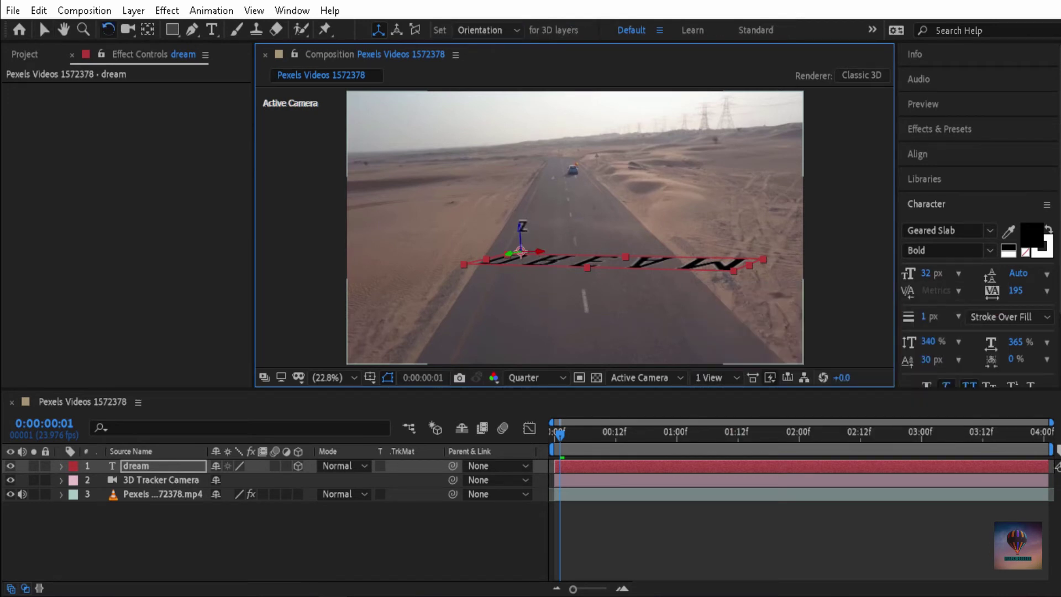
{"action": "left_click_drag", "start_coordinate": [521, 227], "coordinate": [551, 159]}
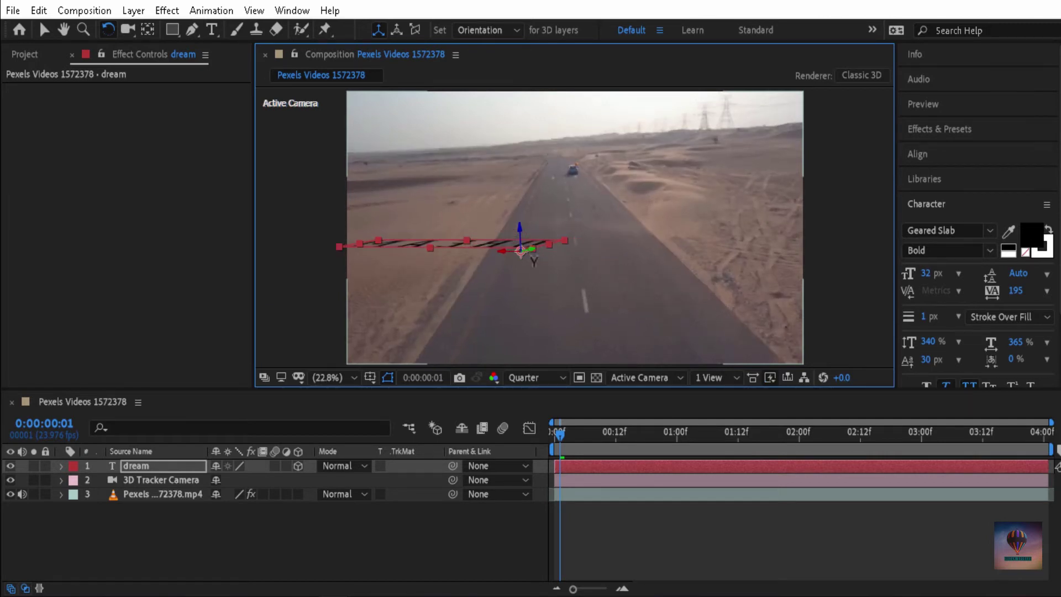
{"action": "left_click_drag", "start_coordinate": [526, 255], "coordinate": [485, 279]}
{"action": "left_click", "coordinate": [485, 279]}
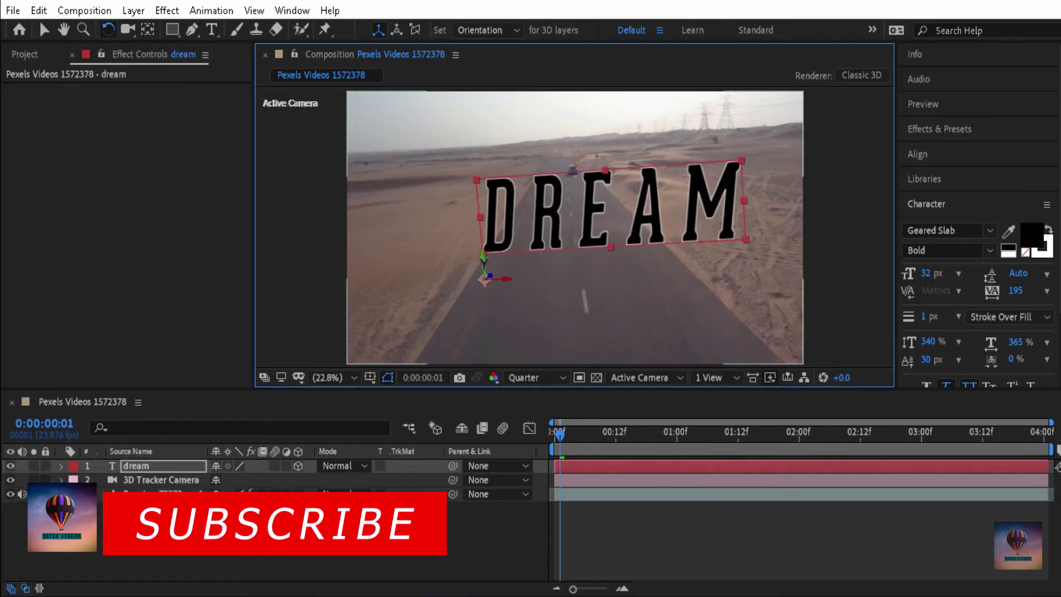
{"action": "left_click_drag", "start_coordinate": [485, 274], "coordinate": [563, 213]}
Scale the DREAM text down and move it up the road toward the horizon.
{"action": "key", "text": "v"}
{"action": "left_click_drag", "start_coordinate": [748, 253], "coordinate": [631, 263]}
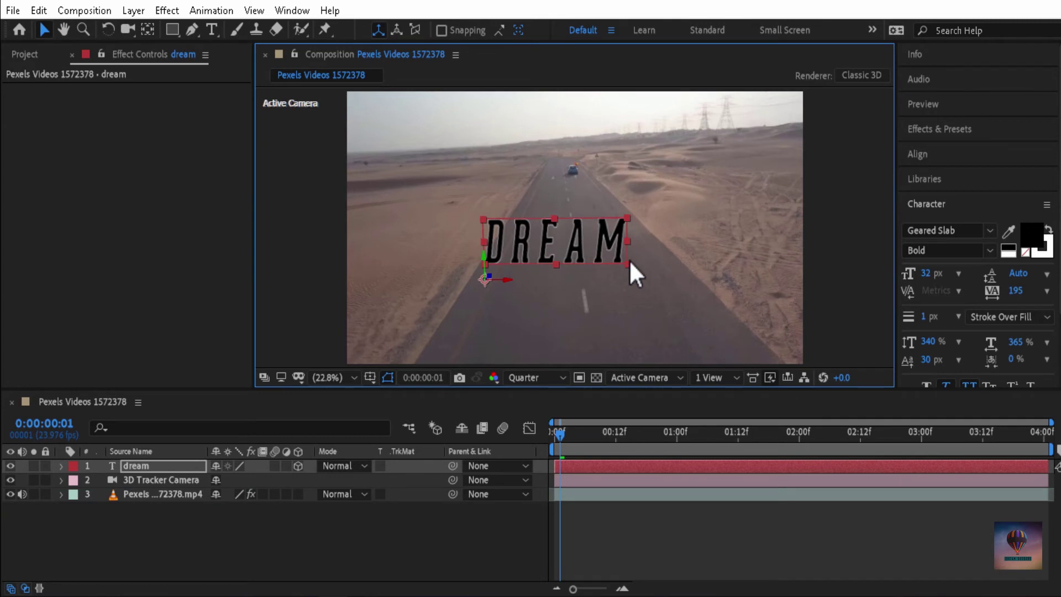
{"action": "key", "text": "w"}
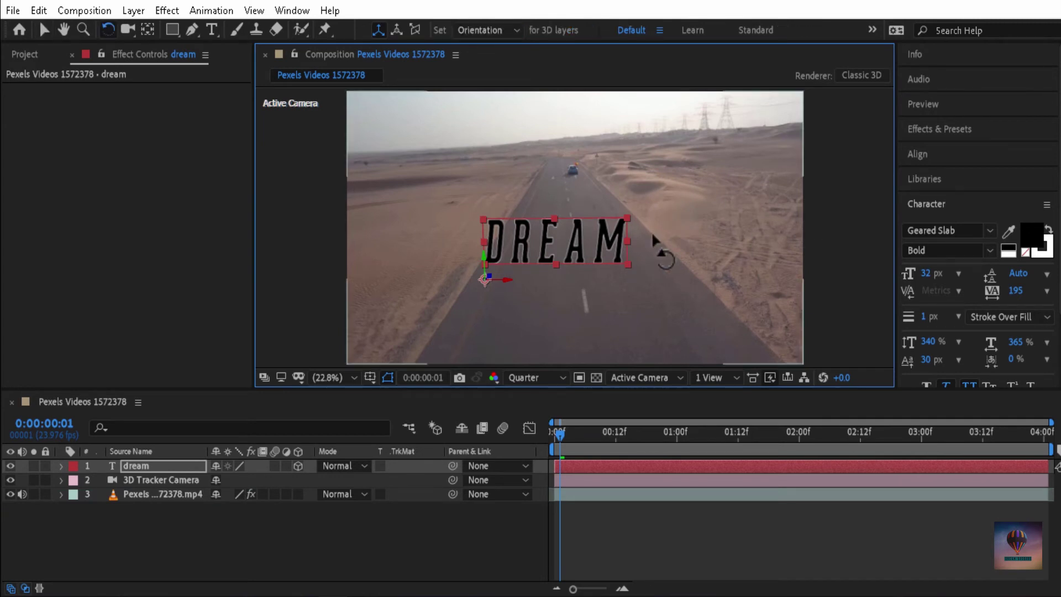
{"action": "key", "text": "v"}
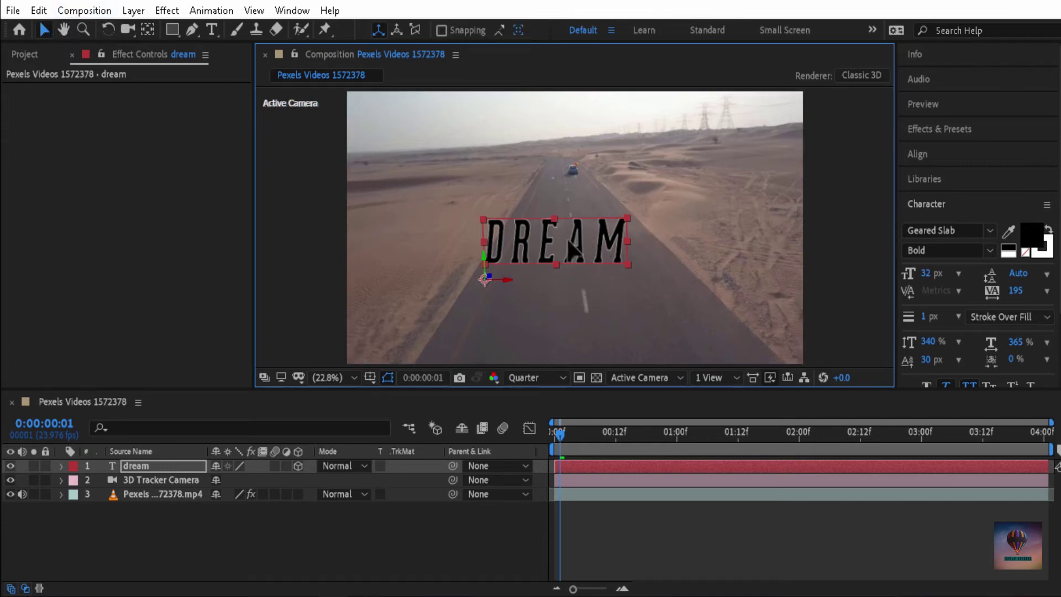
{"action": "left_click_drag", "start_coordinate": [590, 243], "coordinate": [576, 193]}
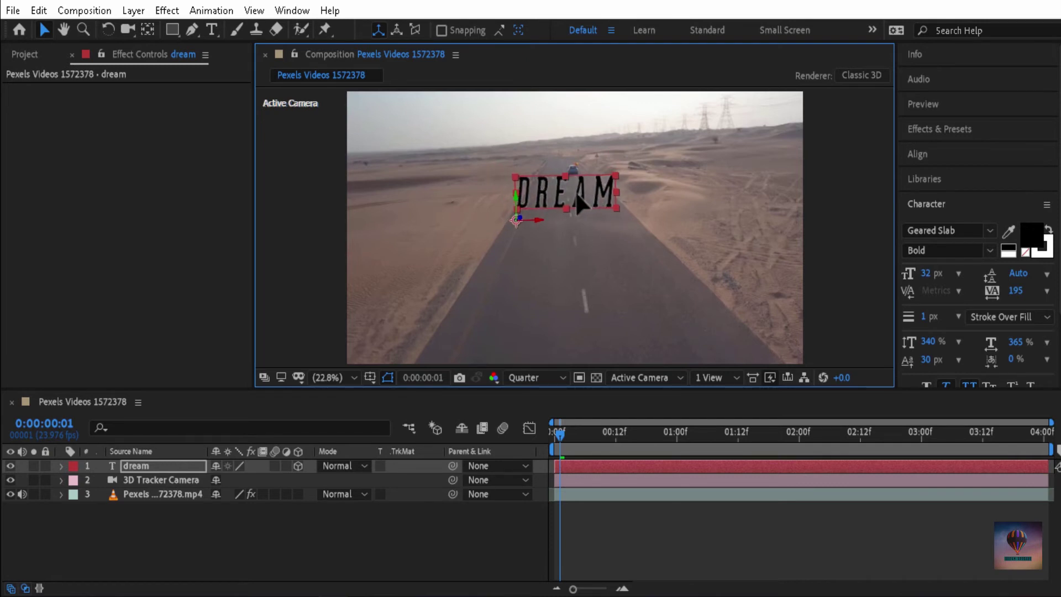
{"action": "left_click", "coordinate": [660, 518]}
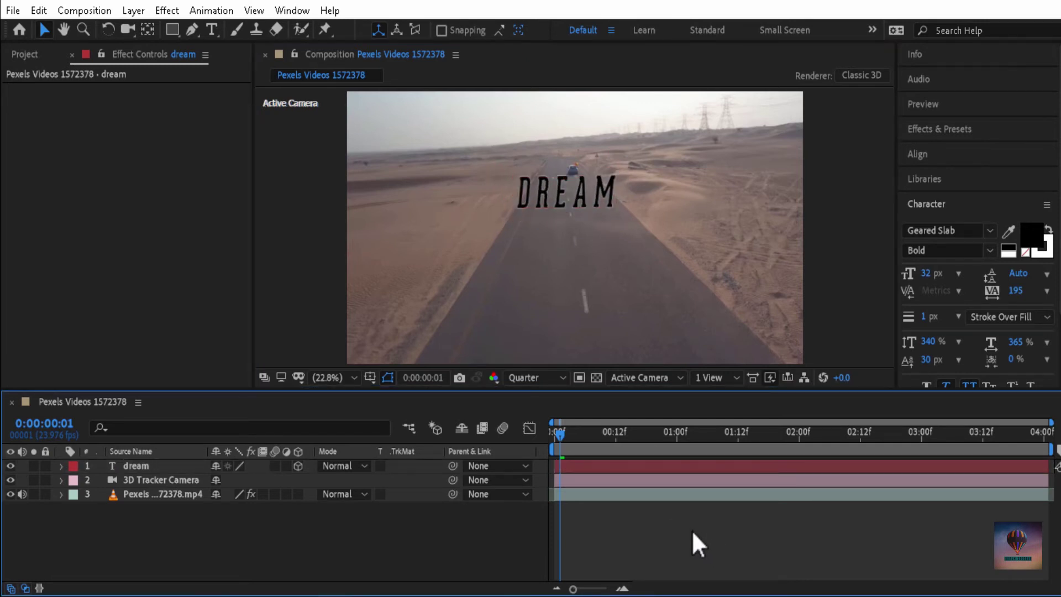
{"action": "key", "text": "space"}
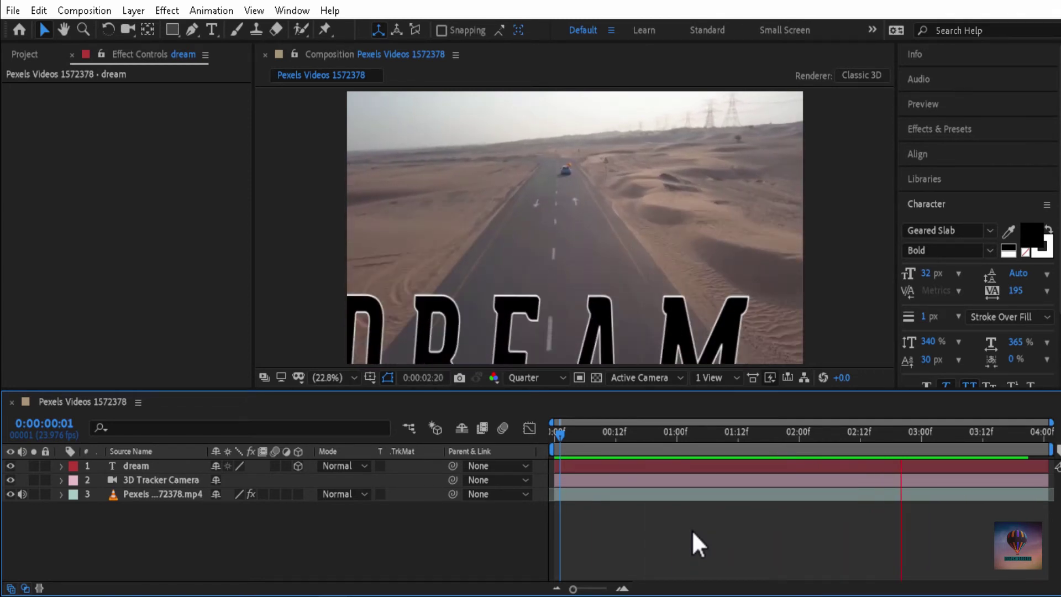
{"action": "key", "text": "space"}
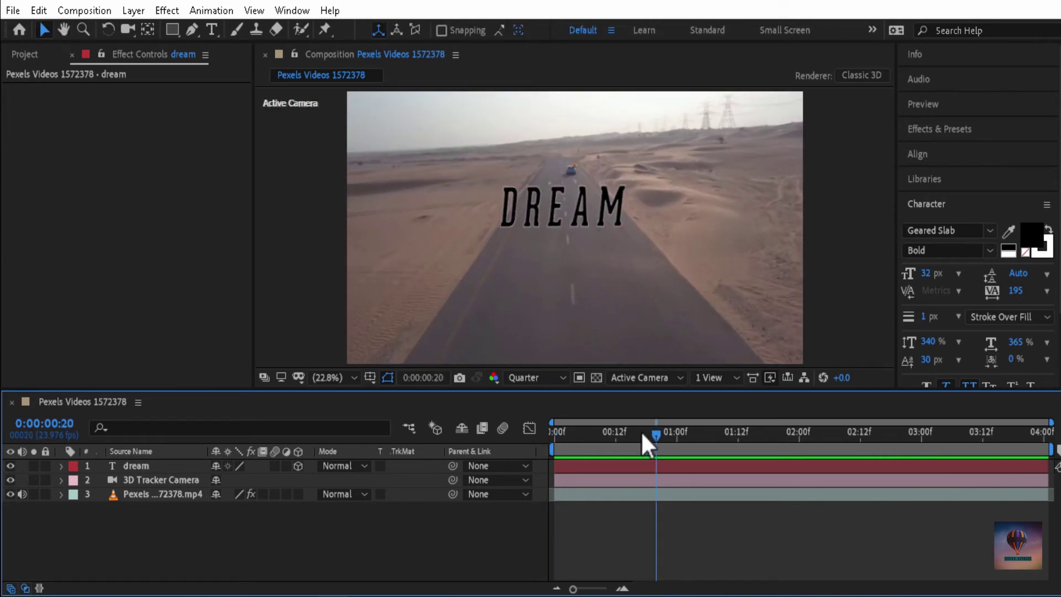
{"action": "left_click_drag", "start_coordinate": [641, 430], "coordinate": [540, 436]}
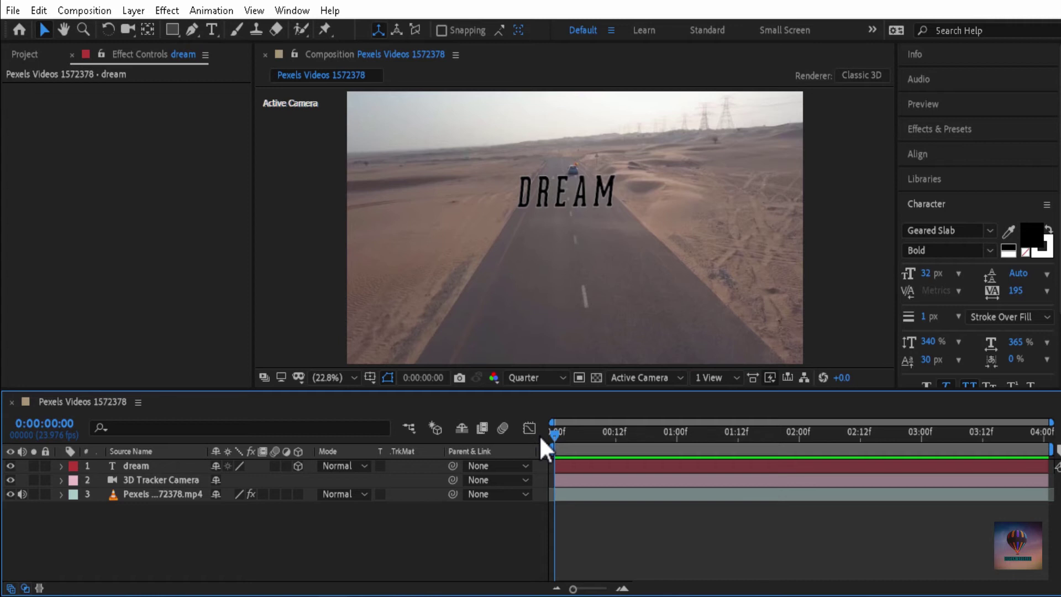
{"action": "key", "text": "space"}
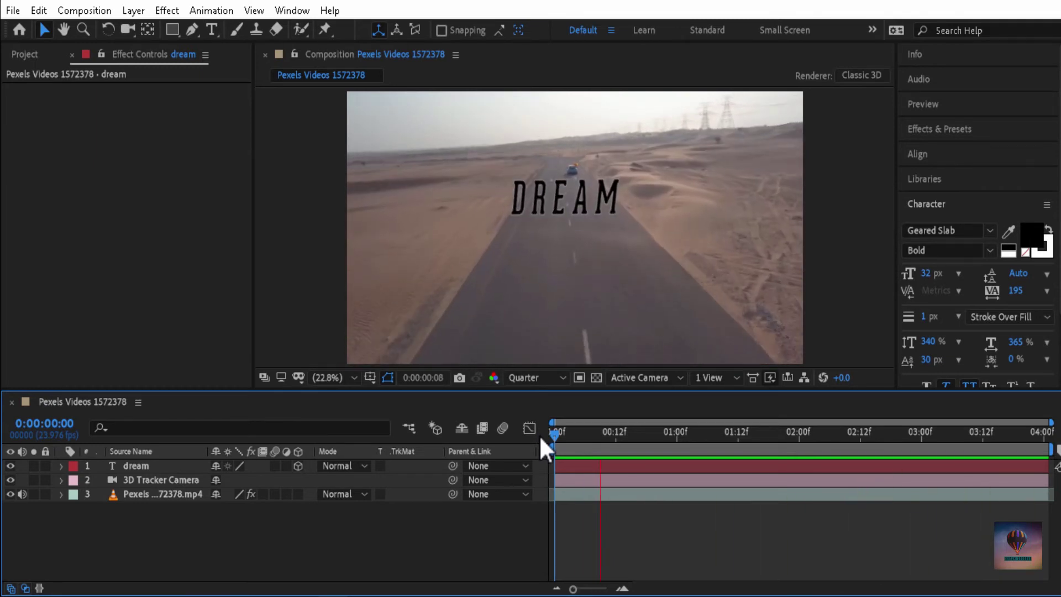
{"action": "key", "text": "space"}
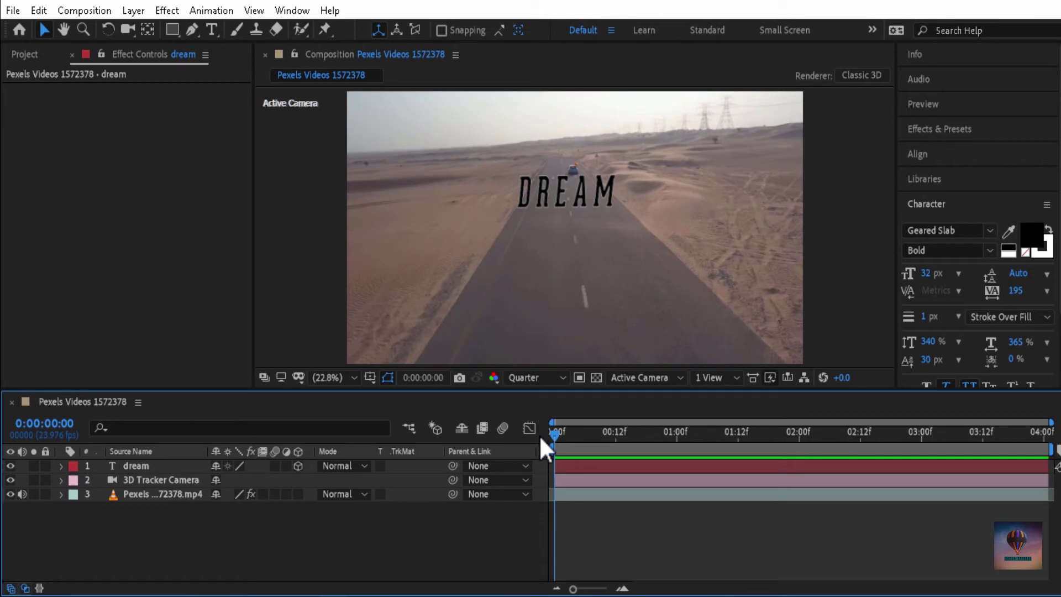
Duplicate the dream text layer with Ctrl+D to create 'dream 2'.
{"action": "left_click", "coordinate": [151, 466]}
{"action": "left_click", "coordinate": [159, 466]}
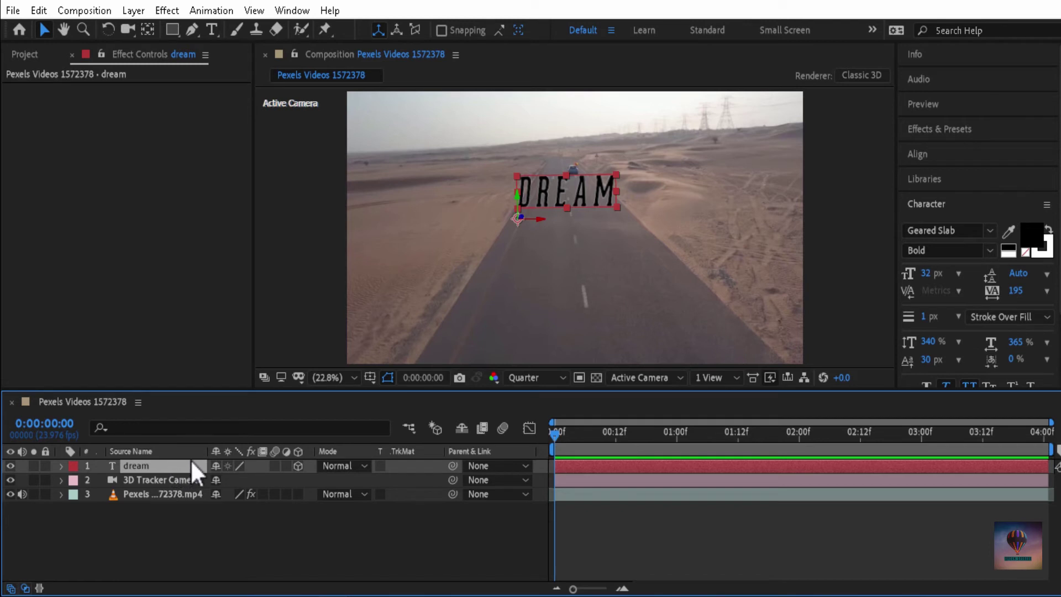
{"action": "key", "text": "ctrl+d"}
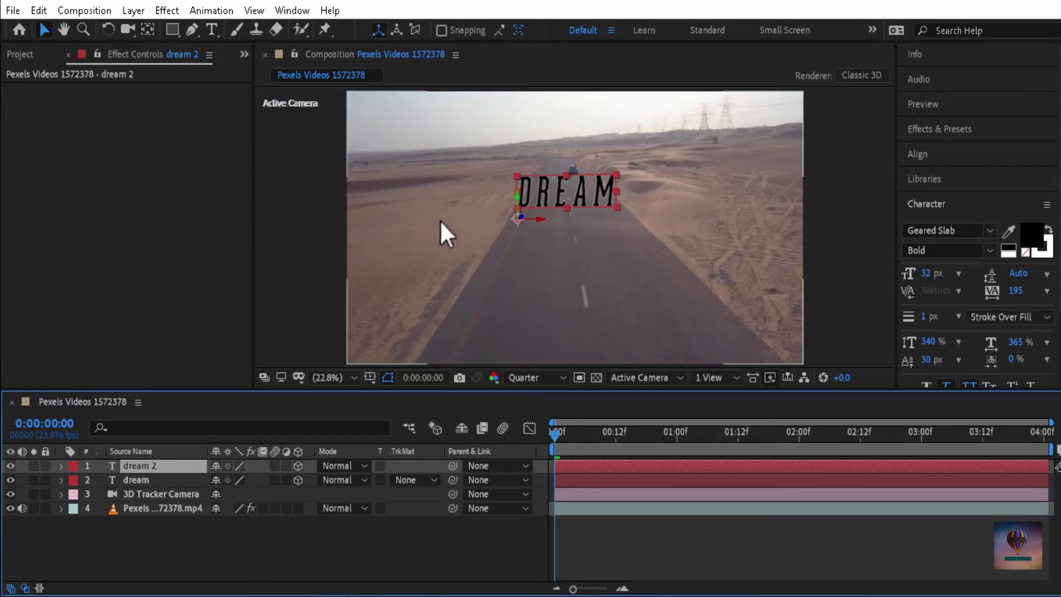
{"action": "left_click_drag", "start_coordinate": [566, 190], "coordinate": [566, 215]}
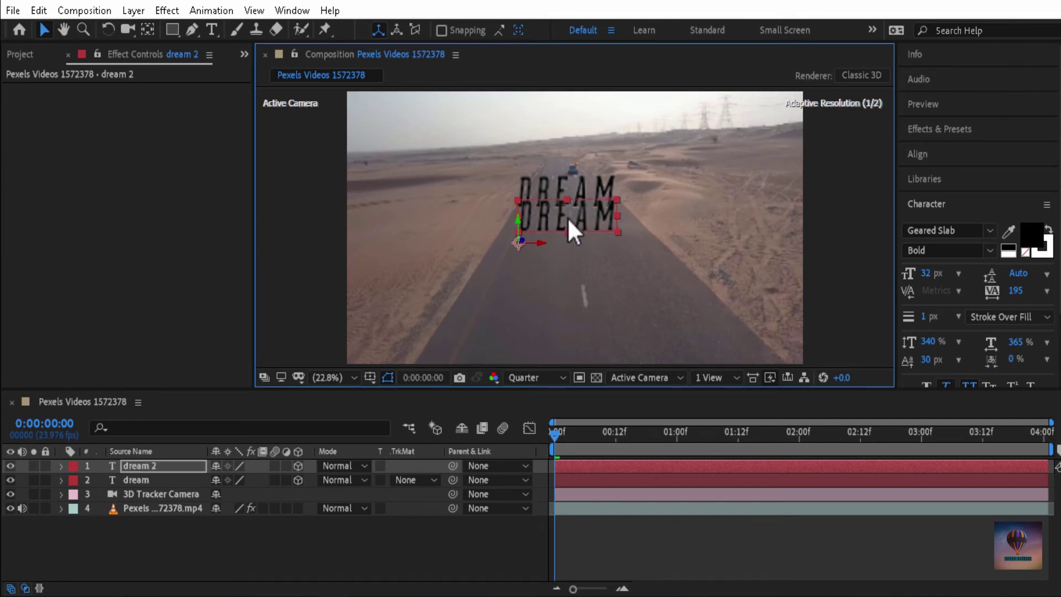
{"action": "key", "text": "ctrl+z"}
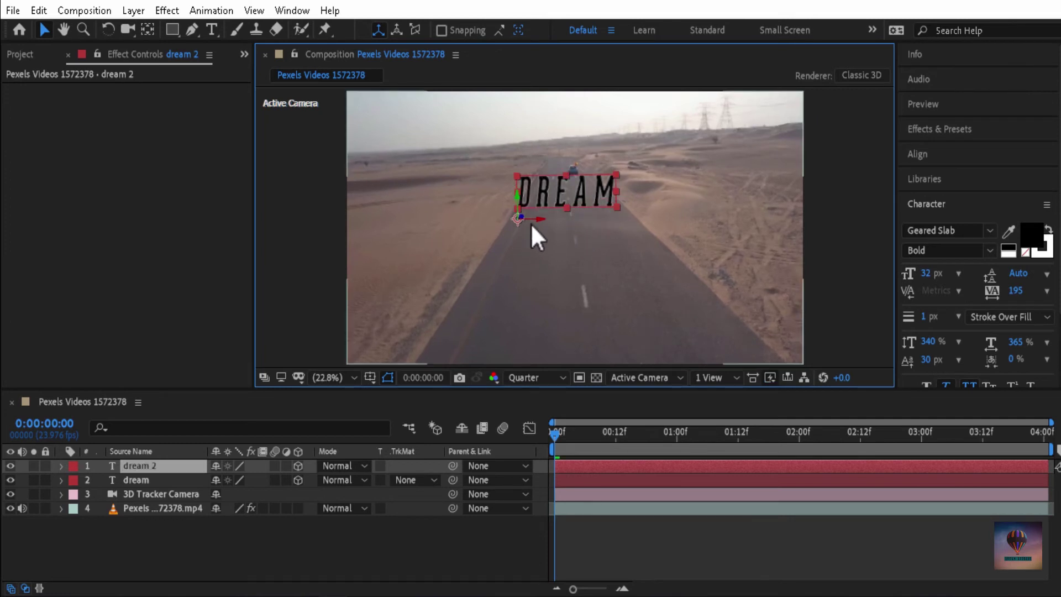
Flip dream 2 upside down and place it just beneath the original DREAM.
{"action": "key", "text": "w"}
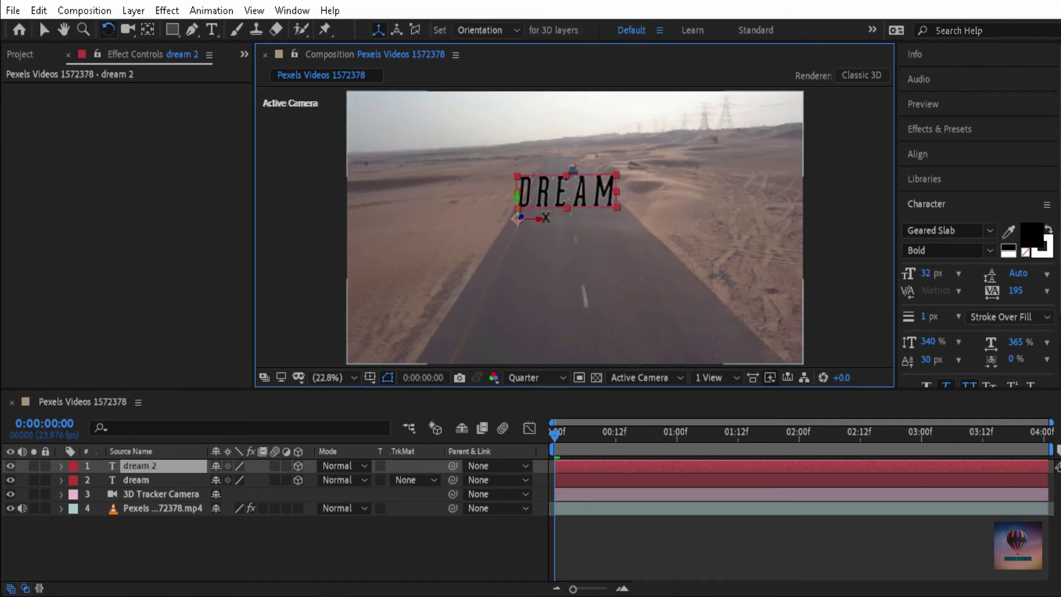
{"action": "left_click_drag", "start_coordinate": [541, 224], "coordinate": [569, 269]}
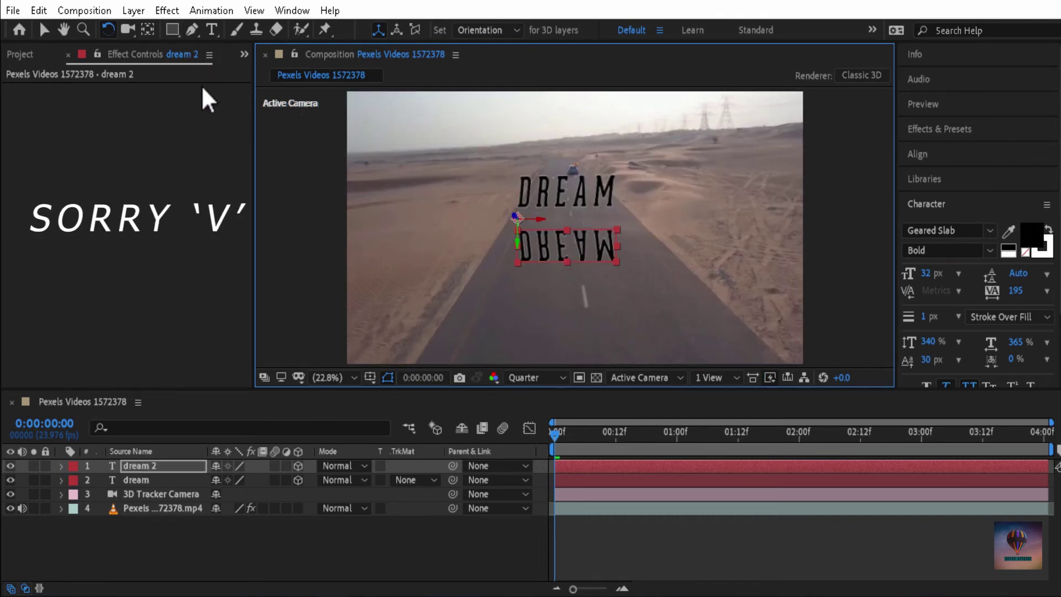
{"action": "key", "text": "v"}
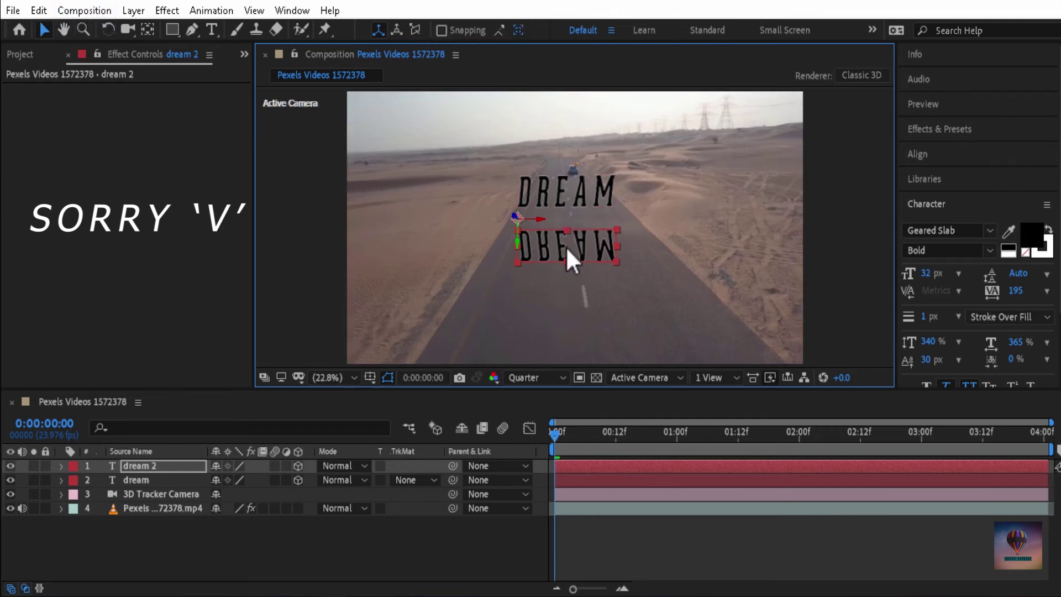
{"action": "left_click_drag", "start_coordinate": [566, 247], "coordinate": [563, 223]}
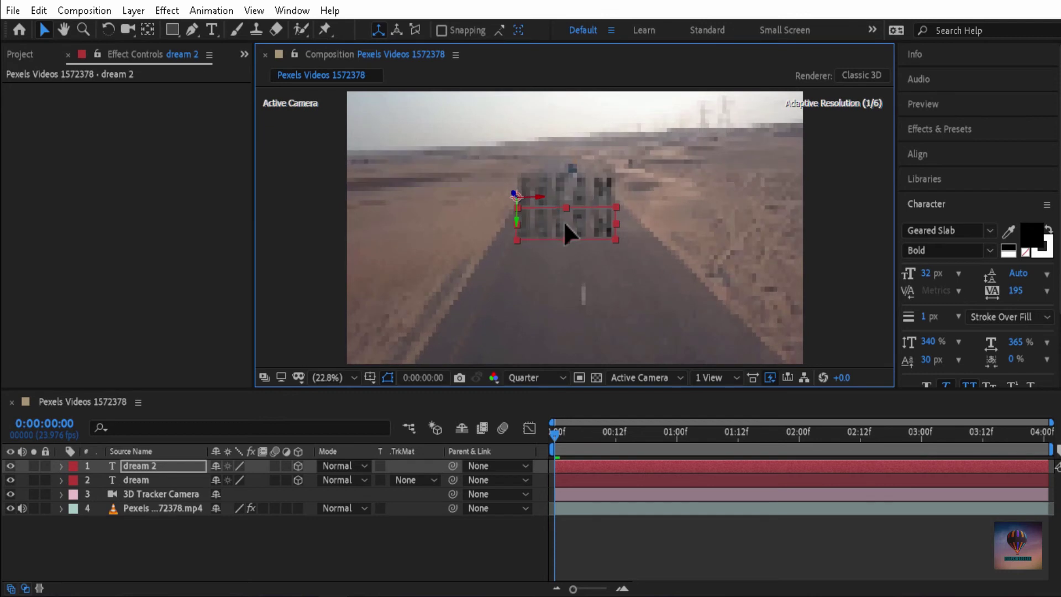
{"action": "left_click", "coordinate": [629, 538]}
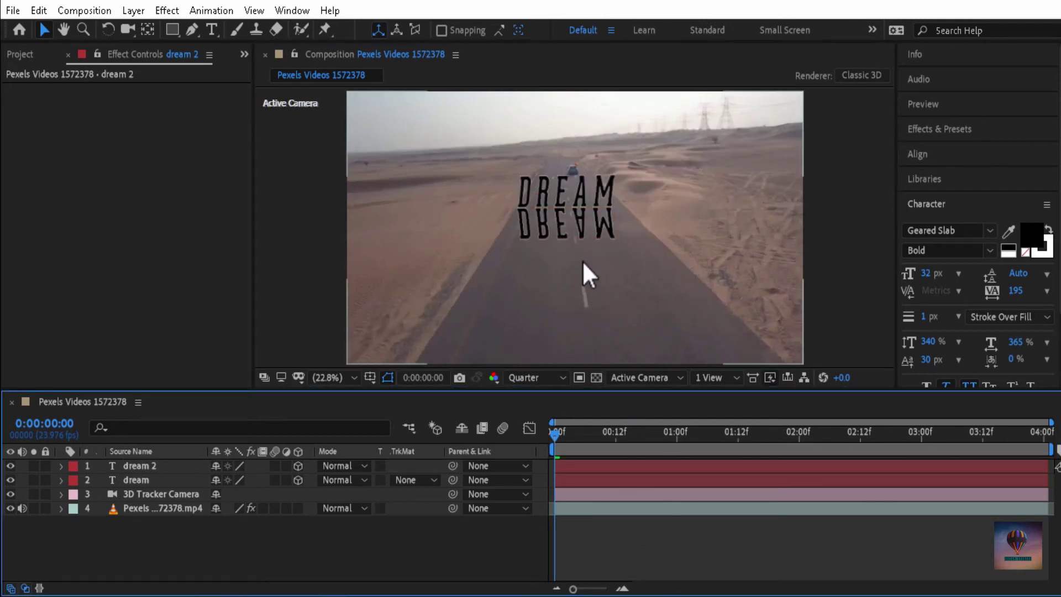
Set the dream 2 layer's blend mode to Multiply and reveal its Opacity property.
{"action": "left_click", "coordinate": [172, 471]}
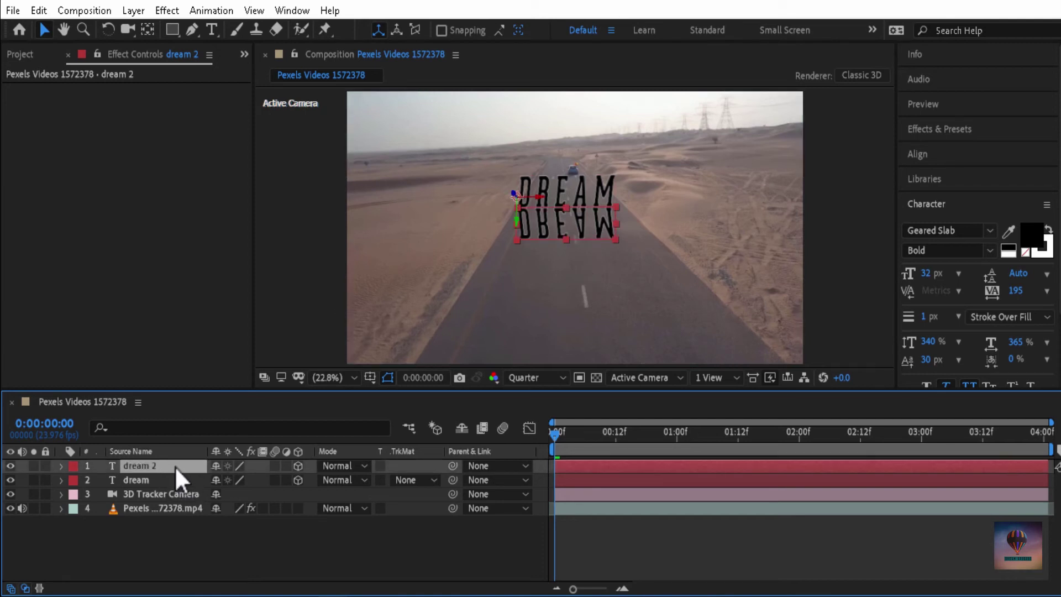
{"action": "left_click", "coordinate": [360, 467]}
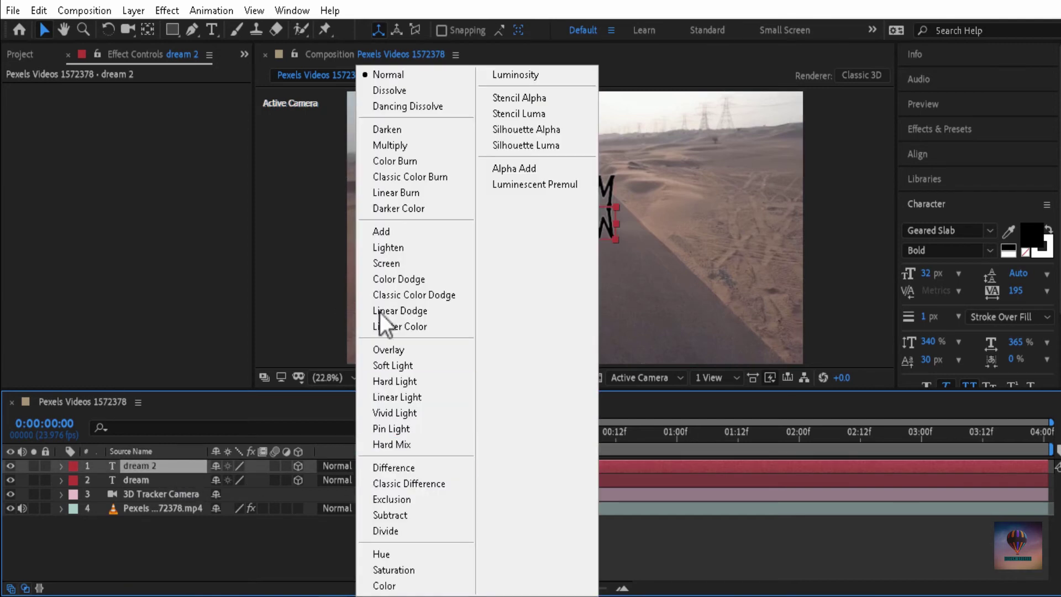
{"action": "left_click", "coordinate": [402, 144]}
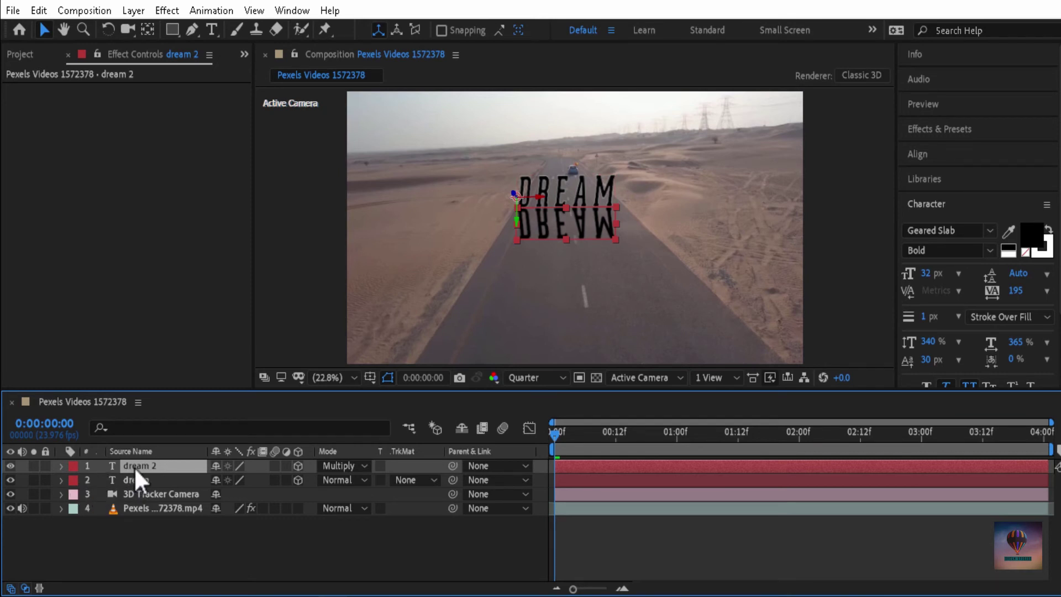
{"action": "key", "text": "t"}
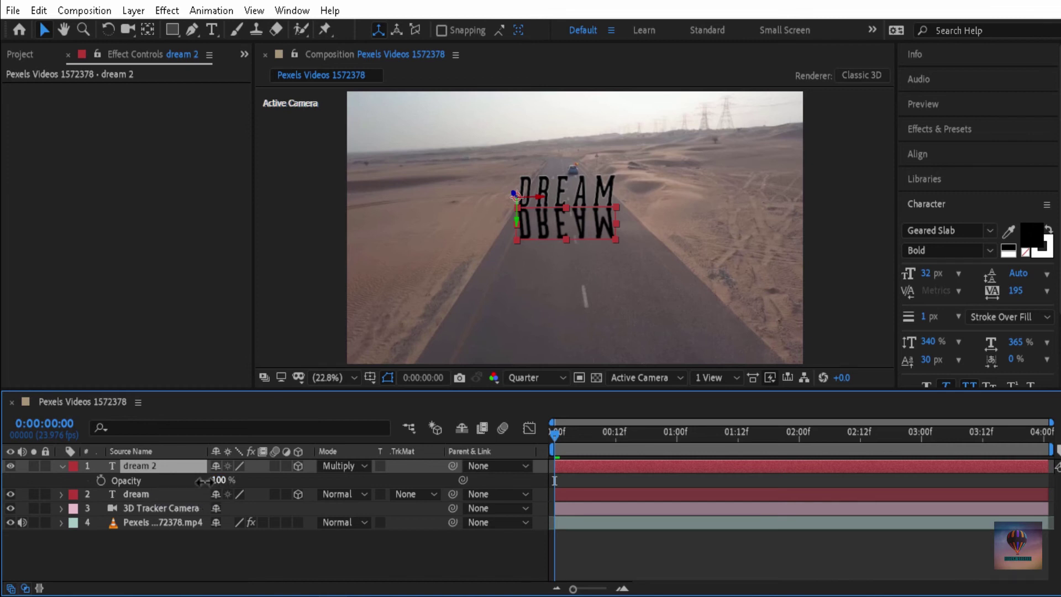
Lower the dream 2 layer's Opacity to 13%.
{"action": "left_click_drag", "start_coordinate": [219, 480], "coordinate": [185, 500]}
{"action": "left_click", "coordinate": [221, 480]}
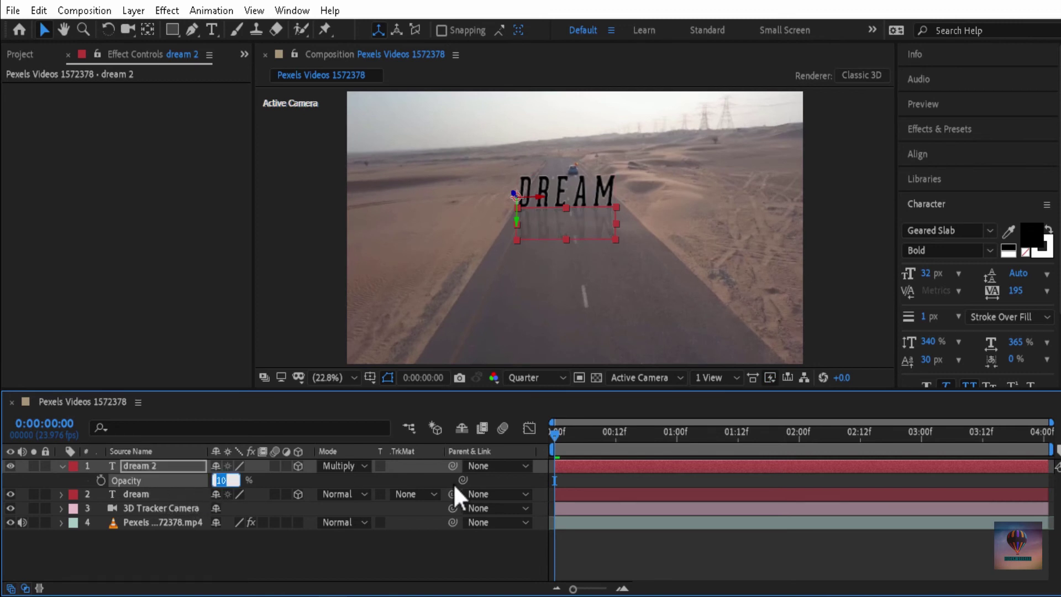
{"action": "type", "text": "13"}
{"action": "key", "text": "Return"}
{"action": "left_click", "coordinate": [702, 558]}
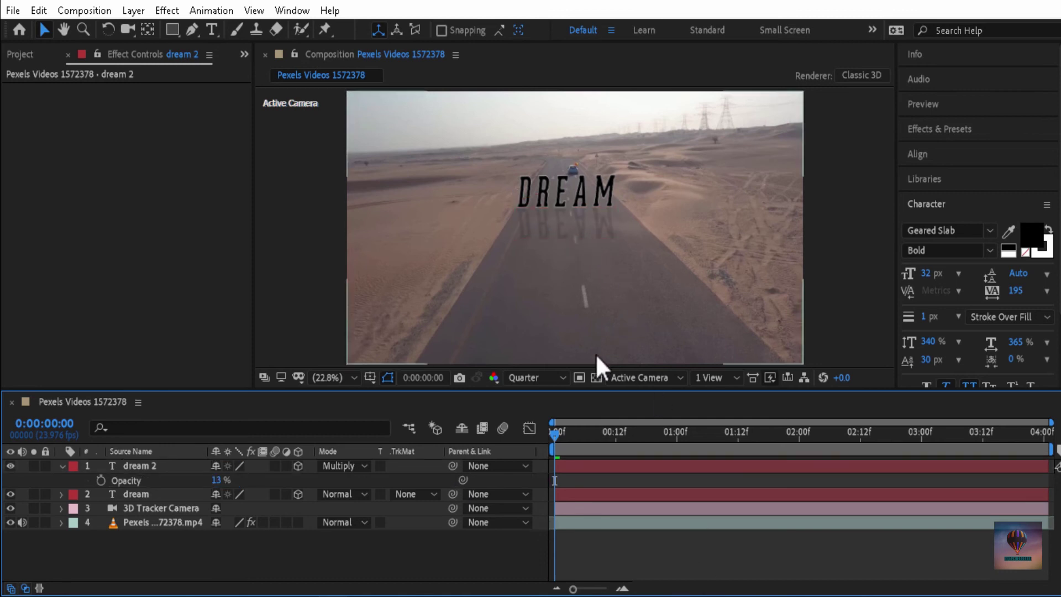
Collapse the dream 2 layer and preview the shot with its faint reflection.
{"action": "left_click", "coordinate": [67, 467]}
{"action": "left_click", "coordinate": [61, 466]}
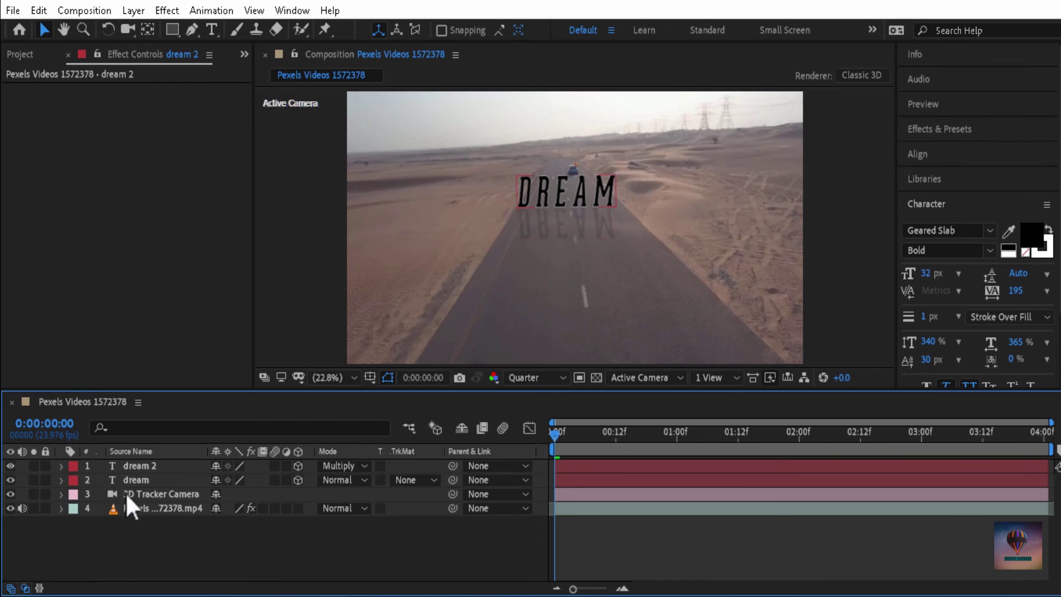
{"action": "key", "text": "space"}
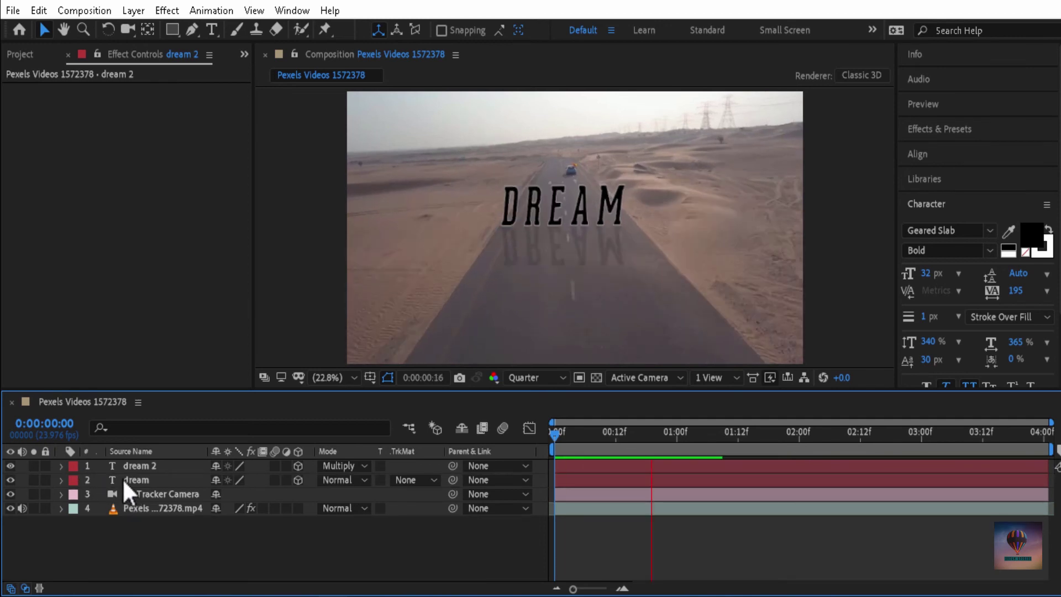